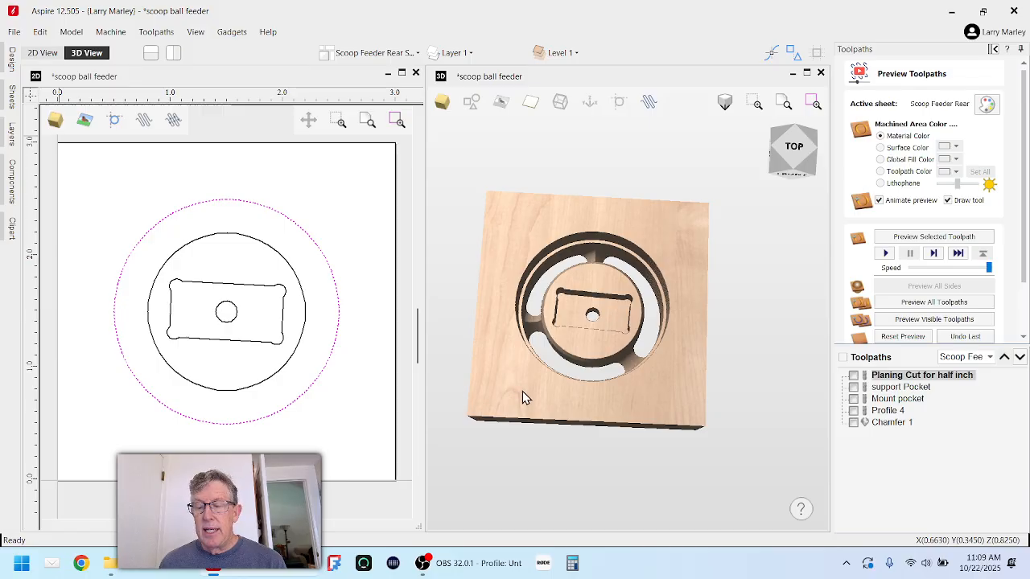
- Set the Scoop Feeder Rear Support sheet's thickness to 0.75 inches and preview all of its recalculated toolpaths
{"action": "mouse_move", "coordinate": [585, 318]}
{"action": "left_mouse_down"}
{"action": "mouse_move", "coordinate": [600, 338]}
{"action": "mouse_move", "coordinate": [592, 302]}
{"action": "mouse_move", "coordinate": [587, 318]}
{"action": "left_mouse_up"}
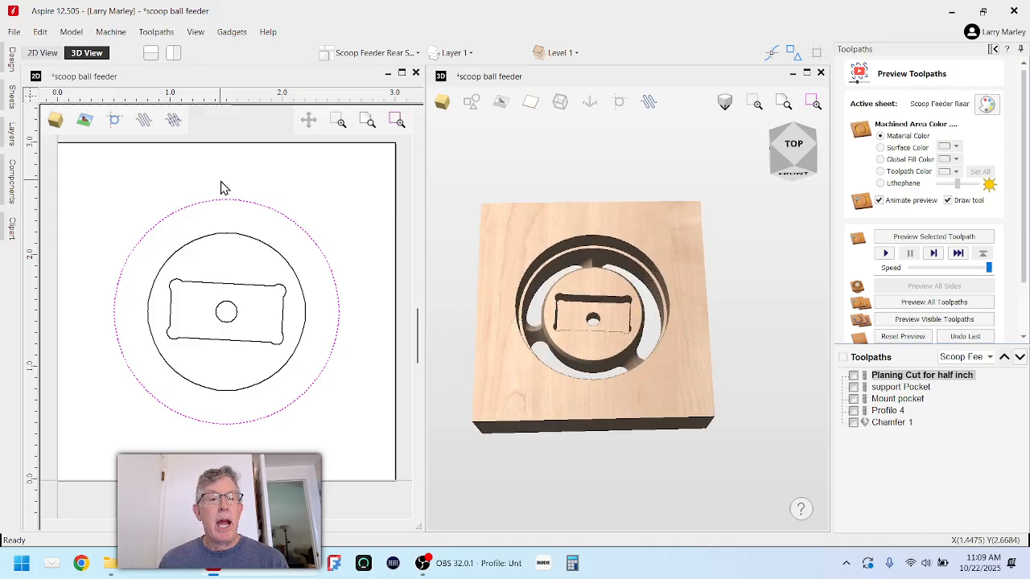
{"action": "left_click", "coordinate": [11, 103]}
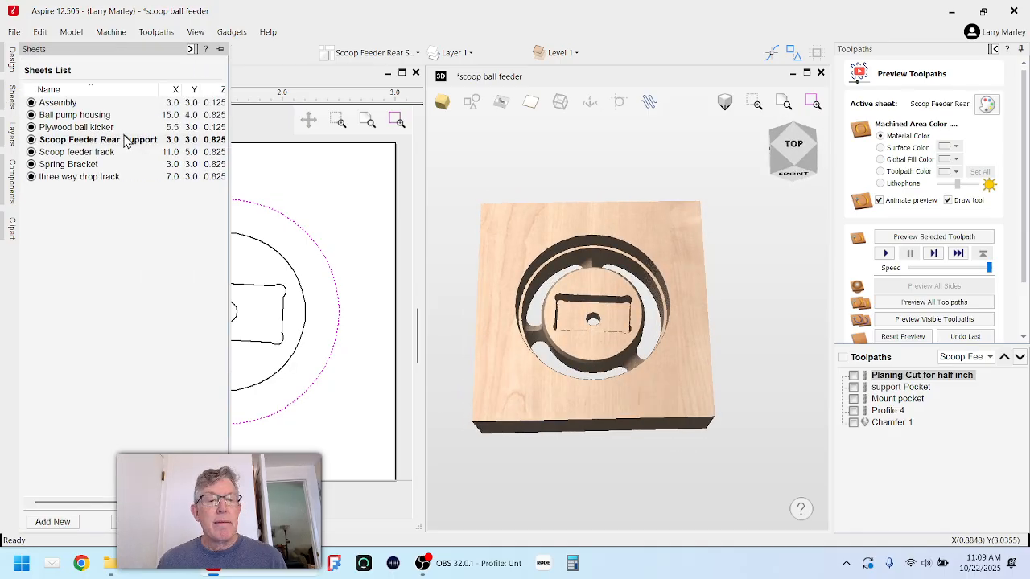
{"action": "right_click", "coordinate": [199, 143]}
{"action": "left_click", "coordinate": [223, 145]}
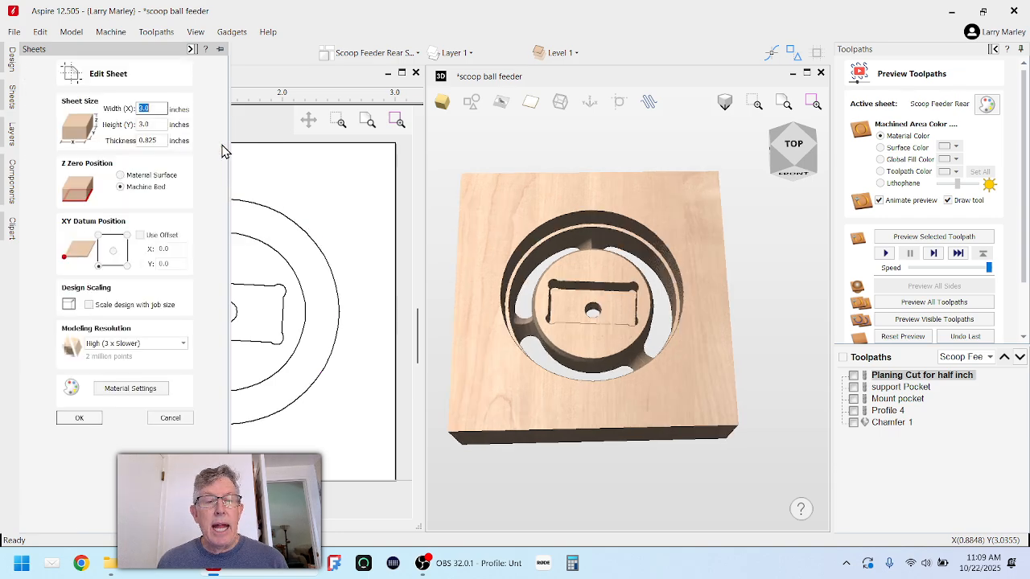
{"action": "double_click", "coordinate": [150, 141]}
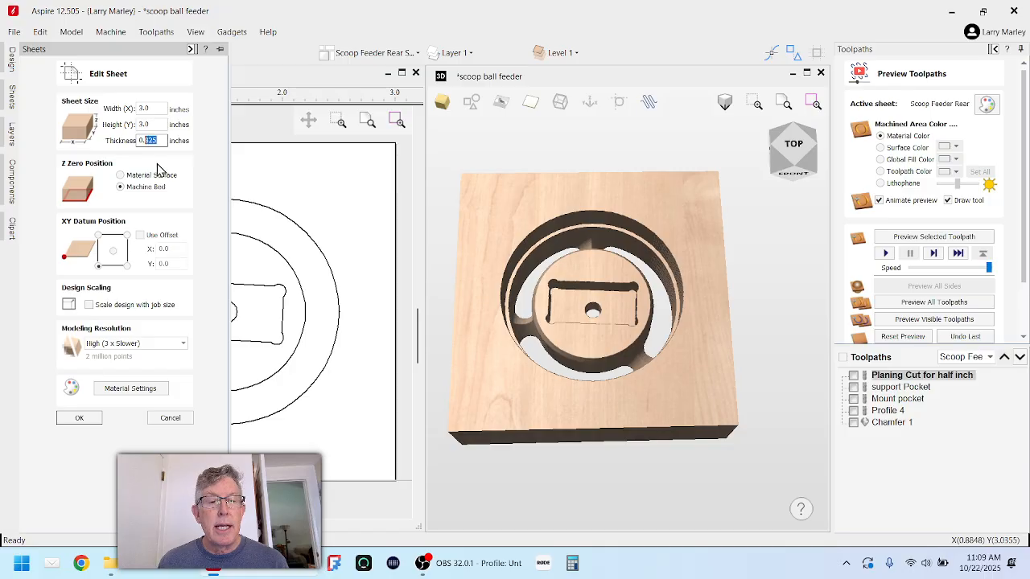
{"action": "type", "text": "75"}
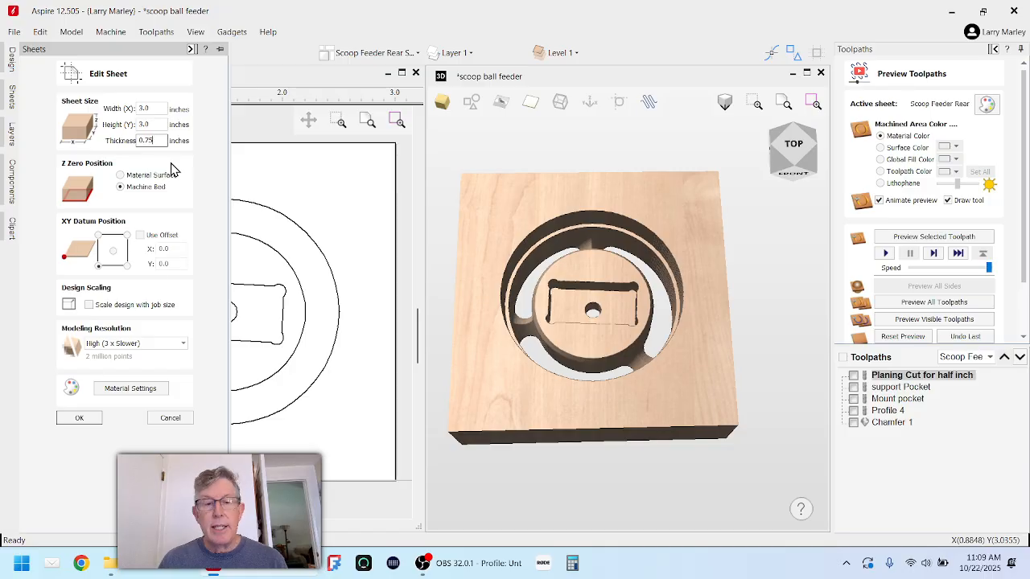
{"action": "left_click", "coordinate": [79, 419]}
{"action": "left_click", "coordinate": [484, 322]}
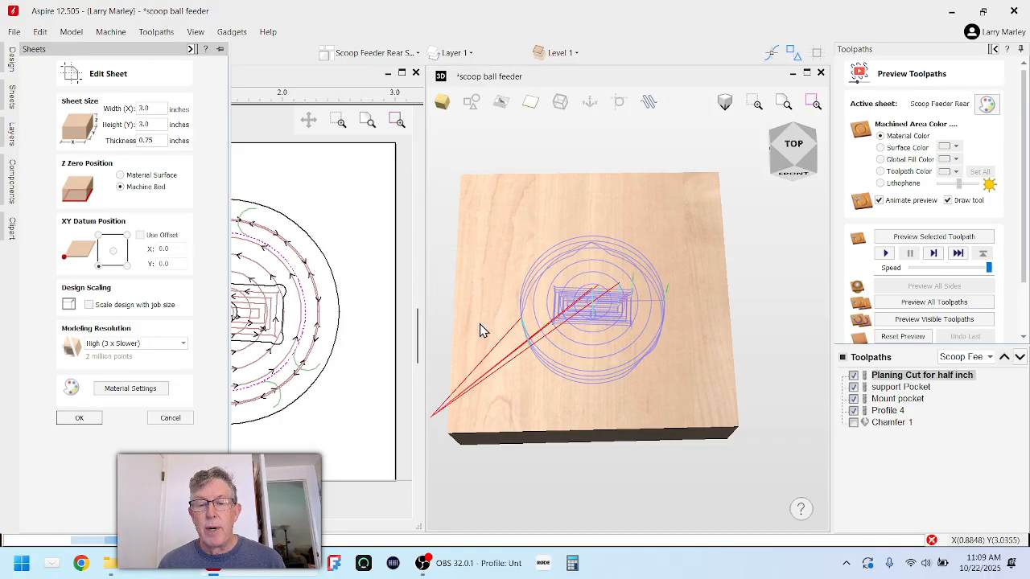
{"action": "left_click", "coordinate": [516, 288]}
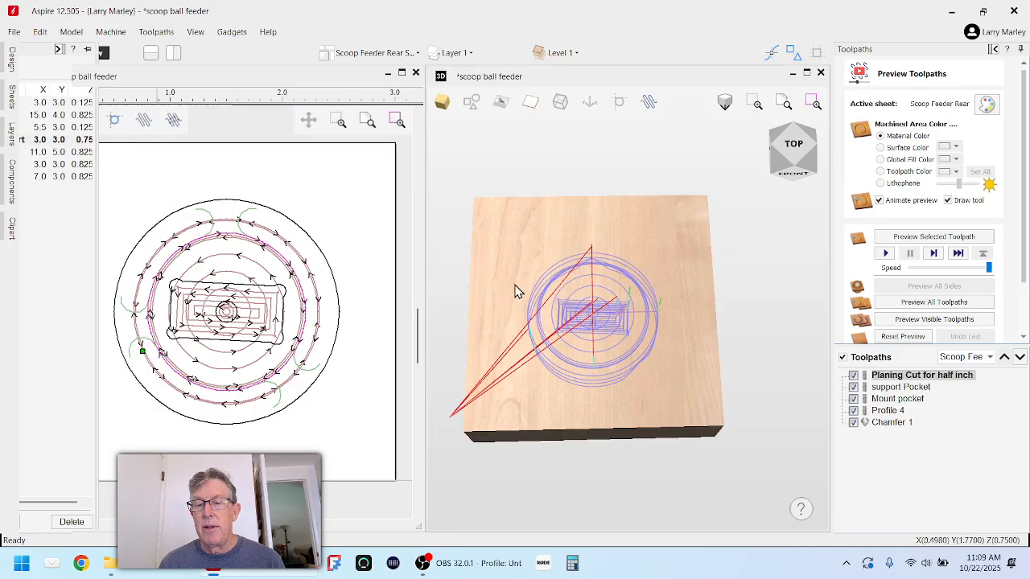
{"action": "left_click", "coordinate": [918, 304]}
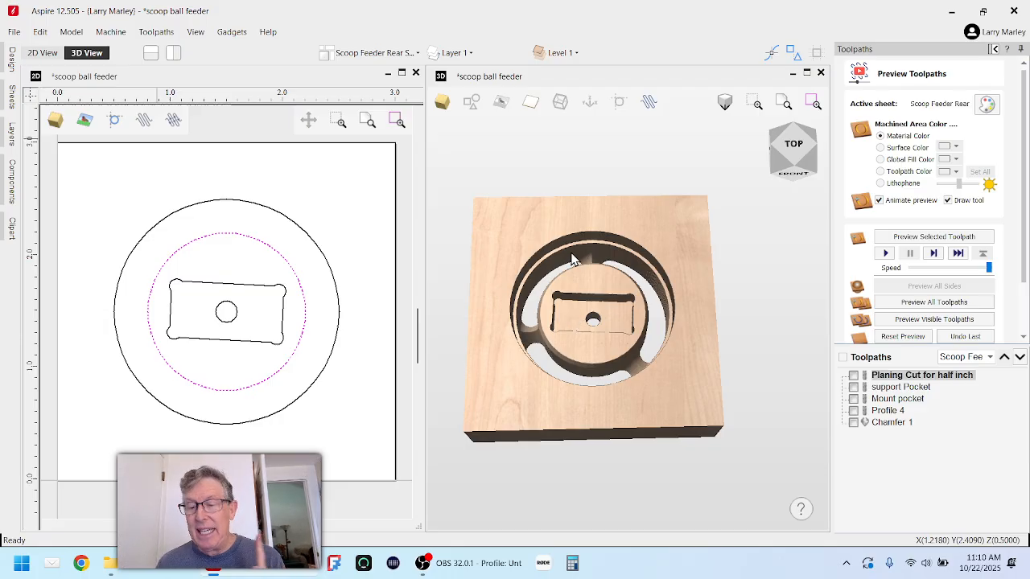
- Convert the cut-depth formula of the Planing Cut for half inch toolpath to a fixed 0.25 inches and recalculate it
{"action": "double_click", "coordinate": [900, 379]}
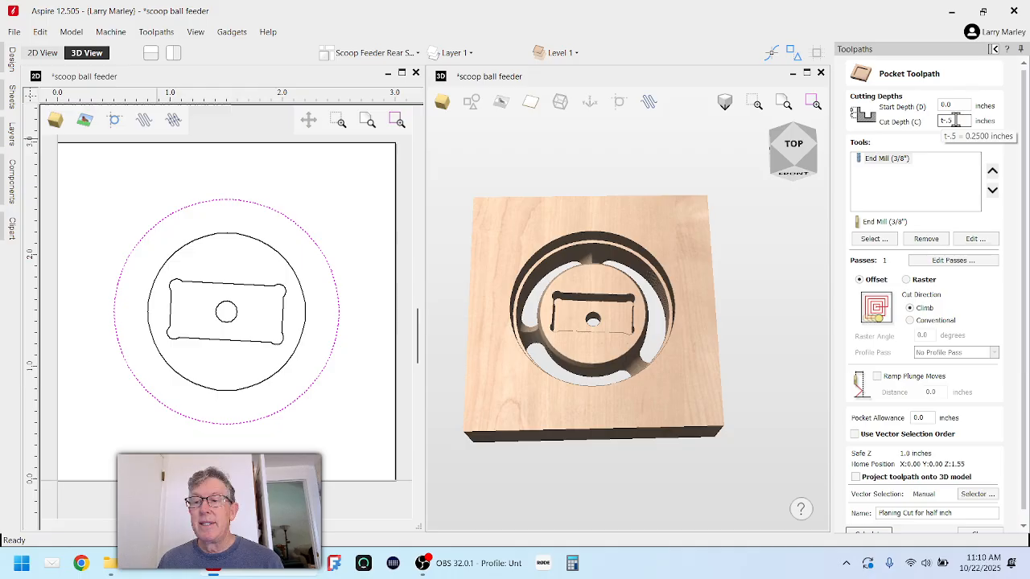
{"action": "key", "text": "Return"}
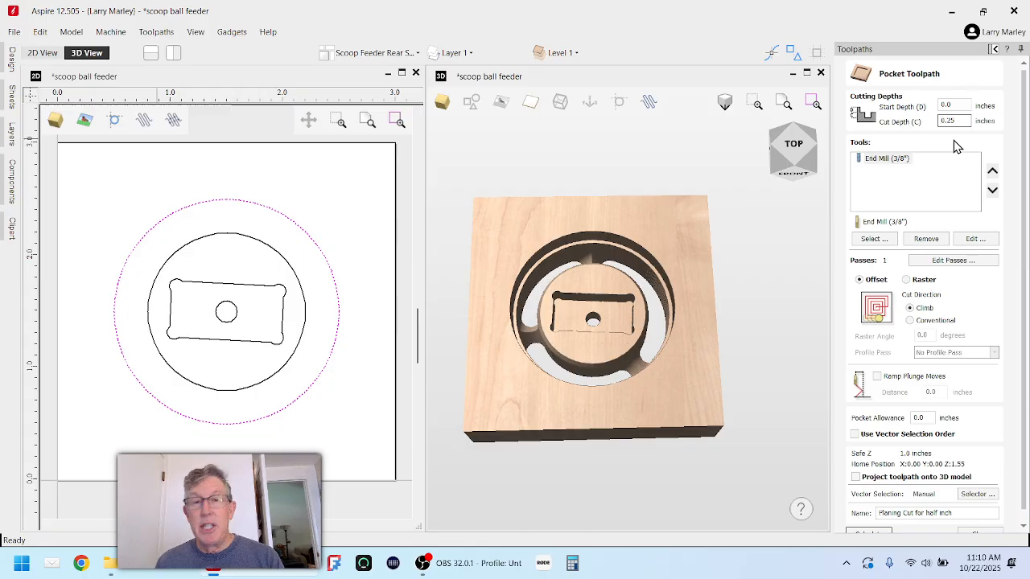
{"action": "scroll", "coordinate": [928, 444], "scroll_direction": "down", "scroll_amount": 2}
{"action": "left_click", "coordinate": [867, 525]}
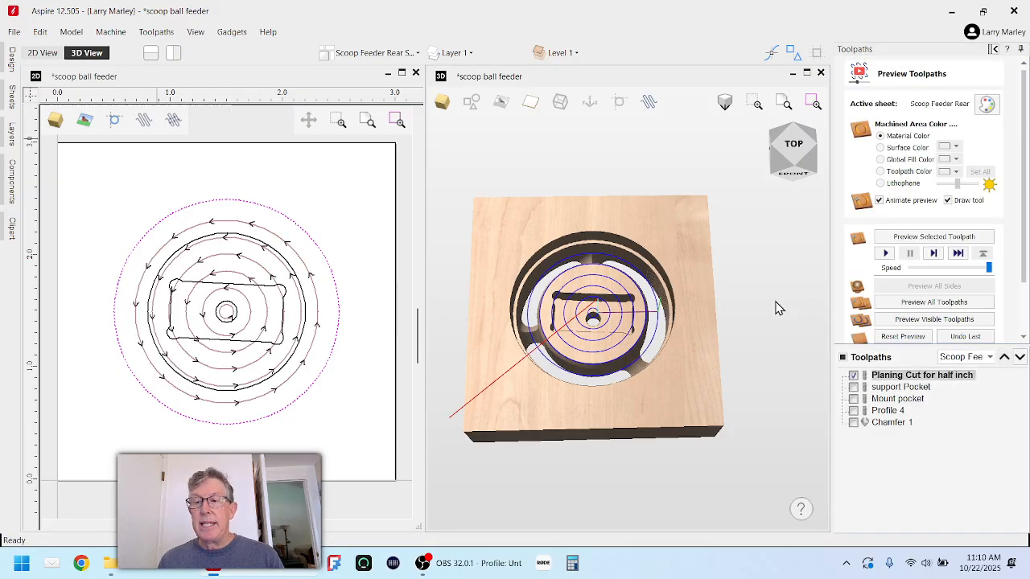
- Set the Scoop Feeder Rear Support sheet's thickness to 0.825 inches, then preview all recalculated toolpaths and inspect the pocket from a lower angle
{"action": "left_click", "coordinate": [12, 96]}
{"action": "right_click", "coordinate": [213, 141]}
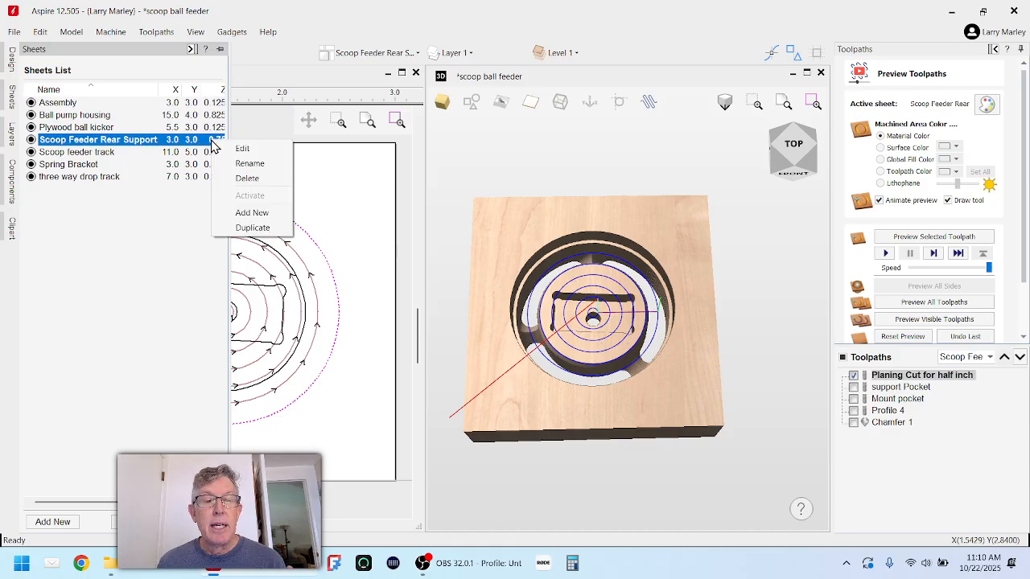
{"action": "left_click", "coordinate": [233, 149]}
{"action": "left_click", "coordinate": [149, 140]}
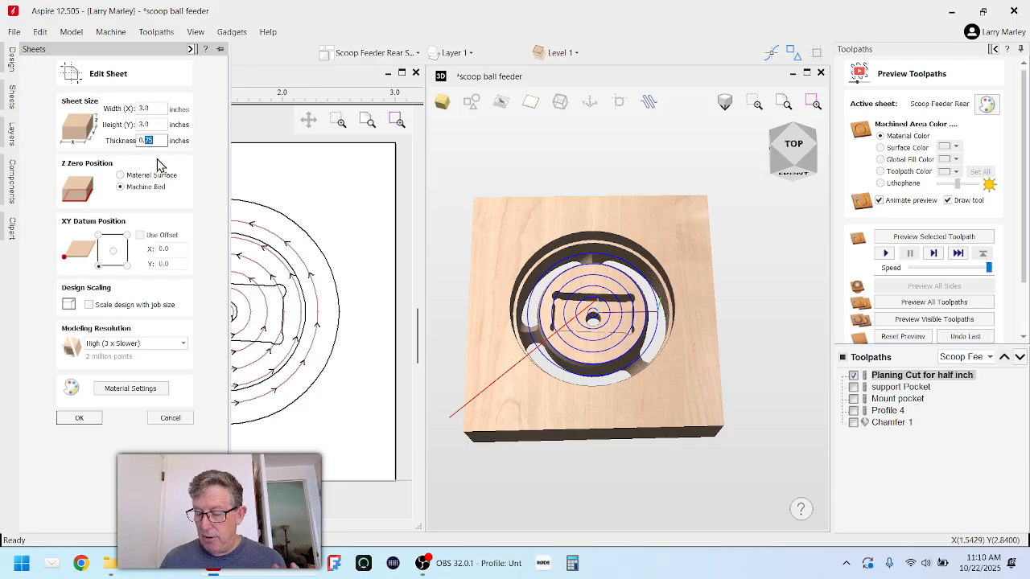
{"action": "type", "text": "0.82"}
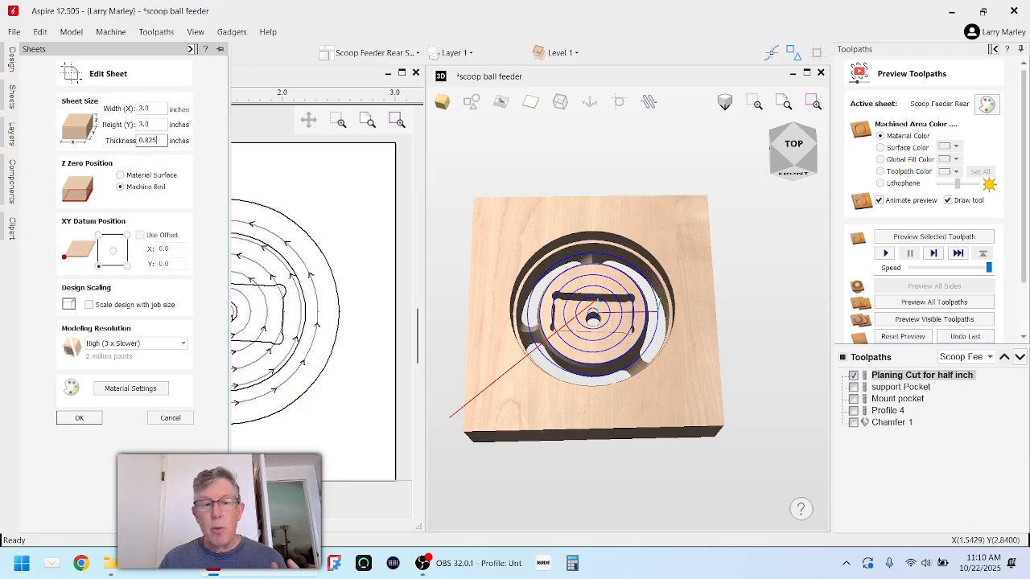
{"action": "left_click", "coordinate": [84, 421]}
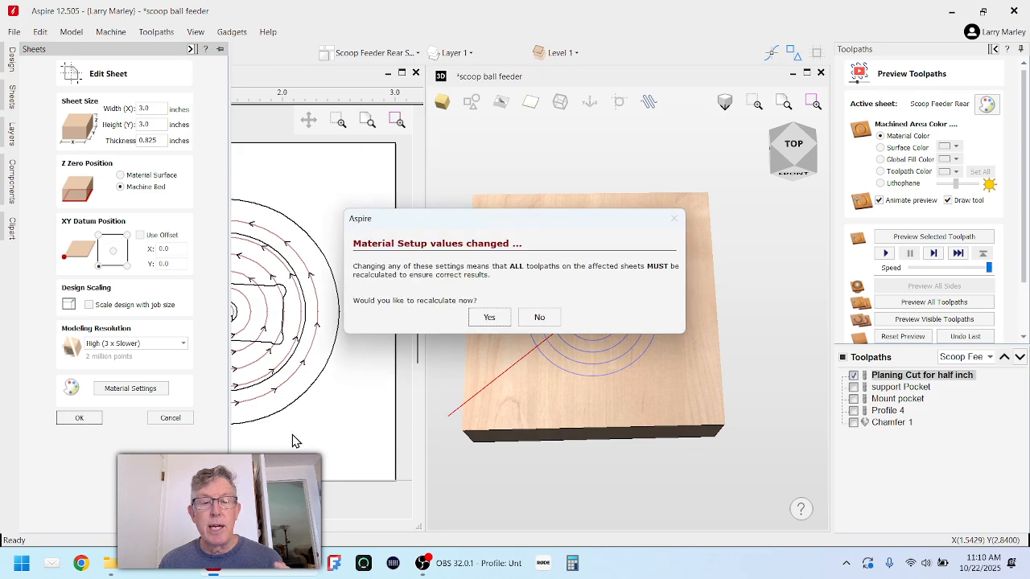
{"action": "left_click", "coordinate": [489, 318]}
{"action": "left_click", "coordinate": [514, 289]}
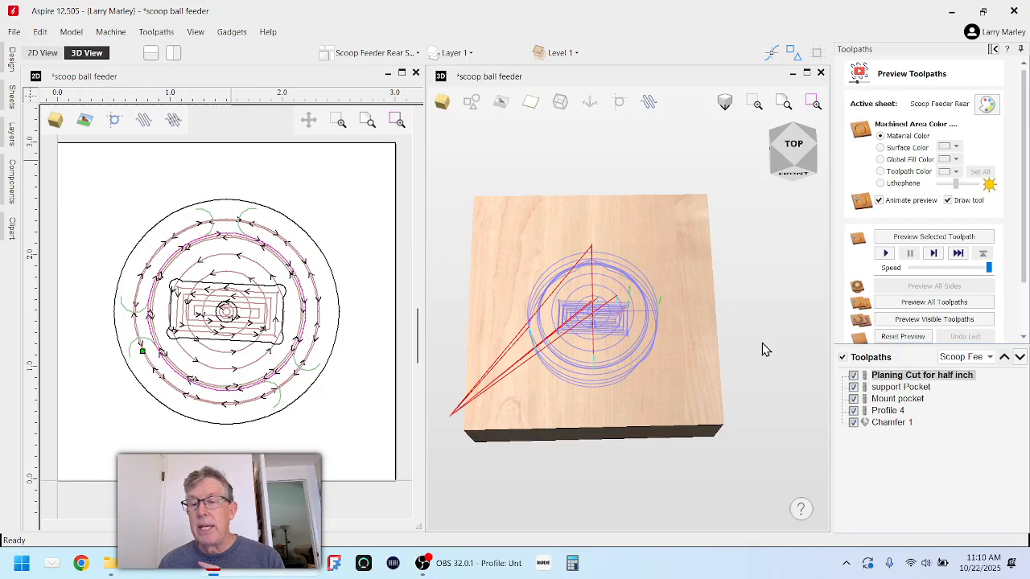
{"action": "left_click", "coordinate": [934, 302]}
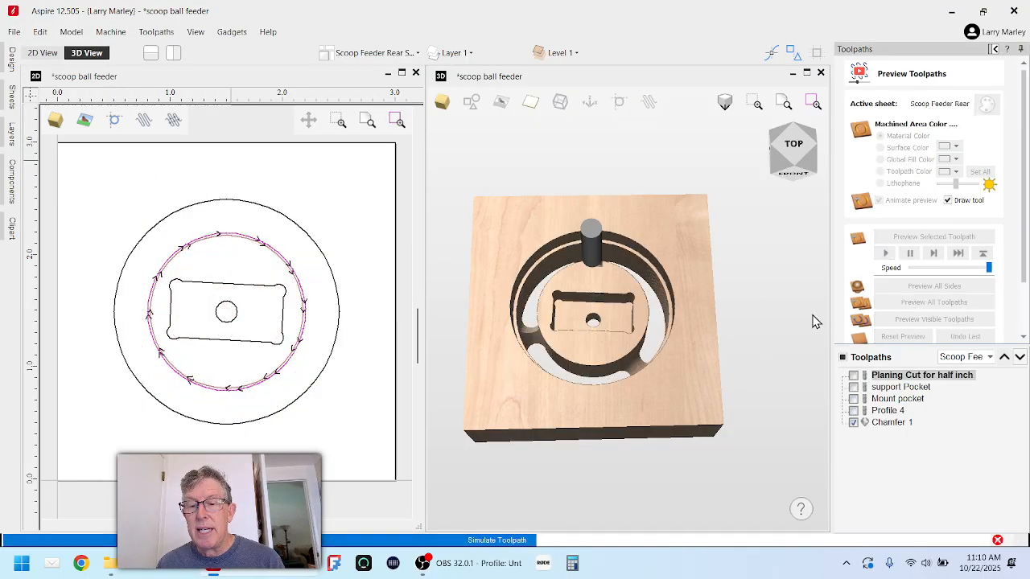
{"action": "left_click_drag", "start_coordinate": [631, 371], "coordinate": [614, 302]}
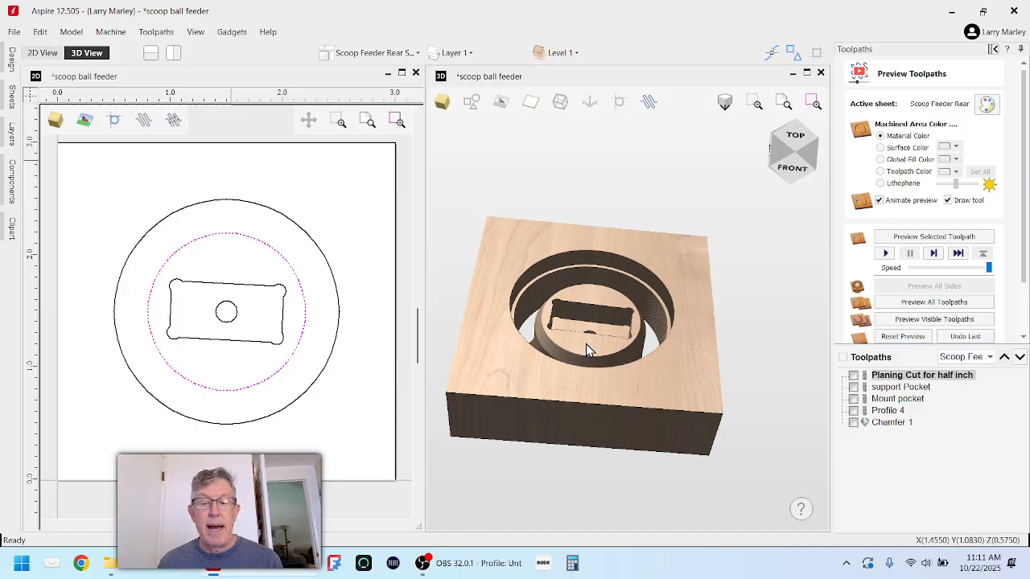
- Set the cut depth of the Planing Cut for half inch toolpath to 0.325 inches and recalculate it
{"action": "double_click", "coordinate": [881, 376]}
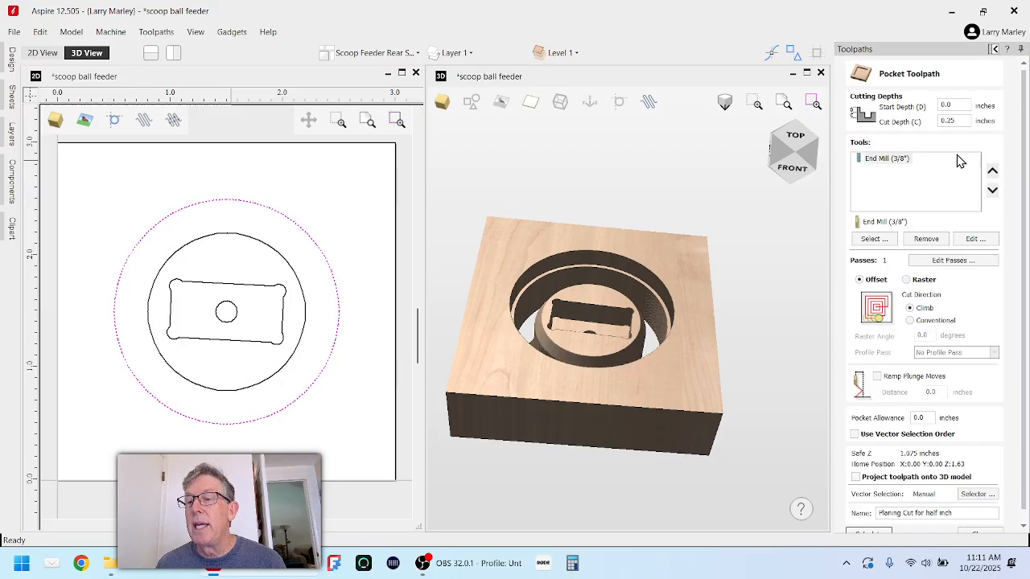
{"action": "double_click", "coordinate": [954, 120]}
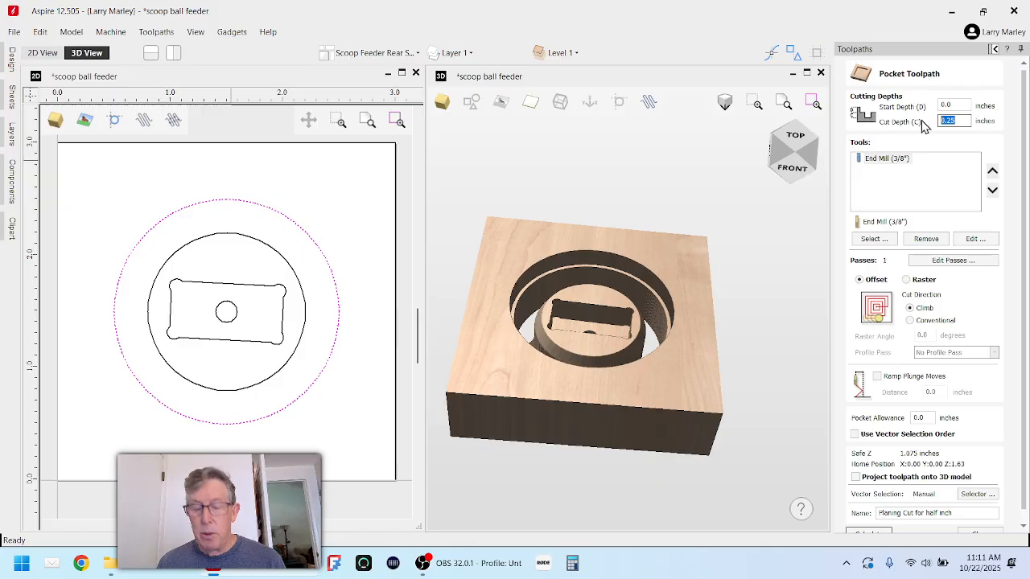
{"action": "type", "text": "1-."}
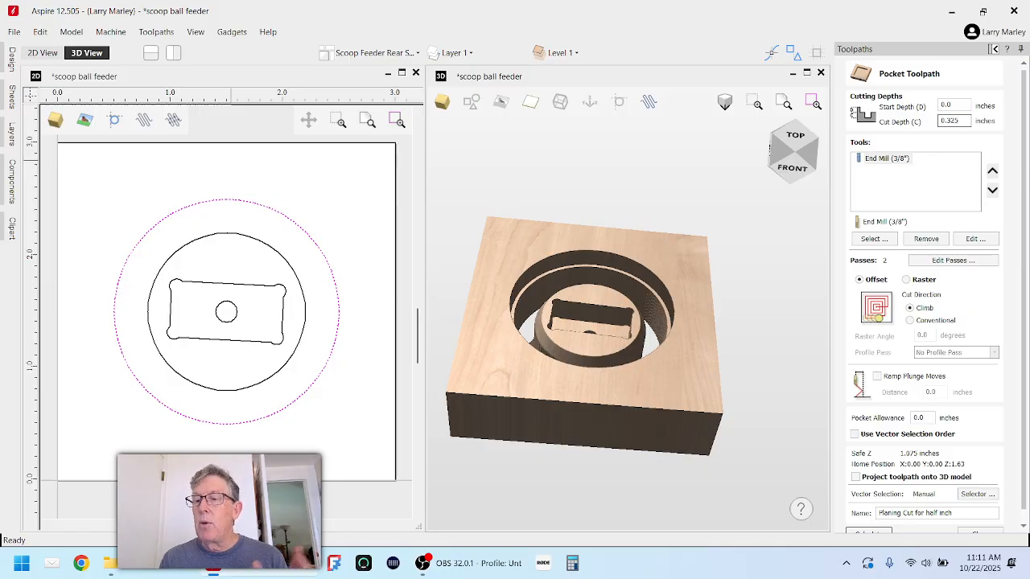
{"action": "scroll", "coordinate": [857, 476], "scroll_direction": "down", "scroll_amount": 2}
{"action": "left_click", "coordinate": [871, 524]}
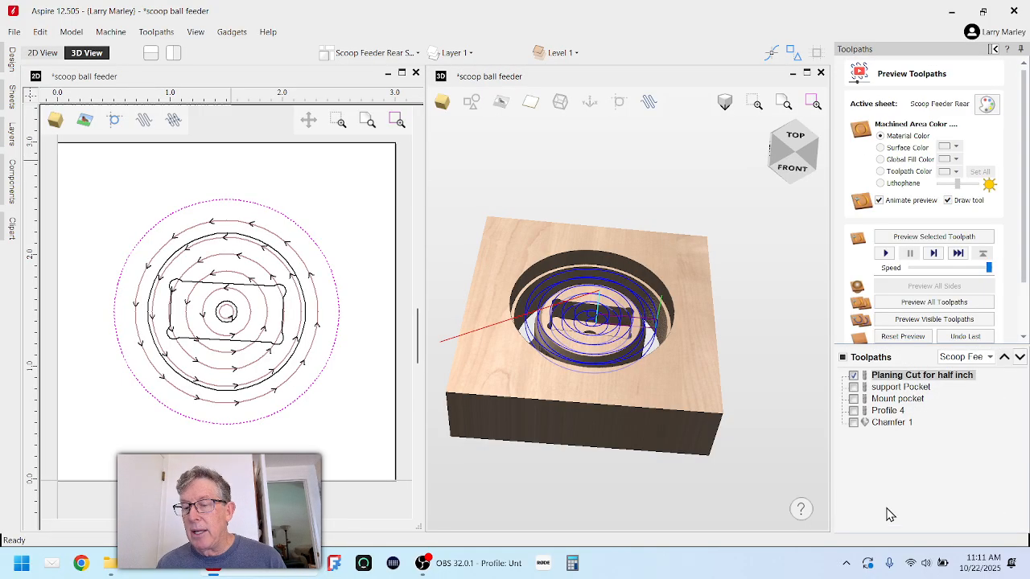
- Reset the 3D preview, rerun it for all toolpaths and inspect the pocketed part
{"action": "left_click", "coordinate": [899, 338]}
{"action": "left_click", "coordinate": [927, 303]}
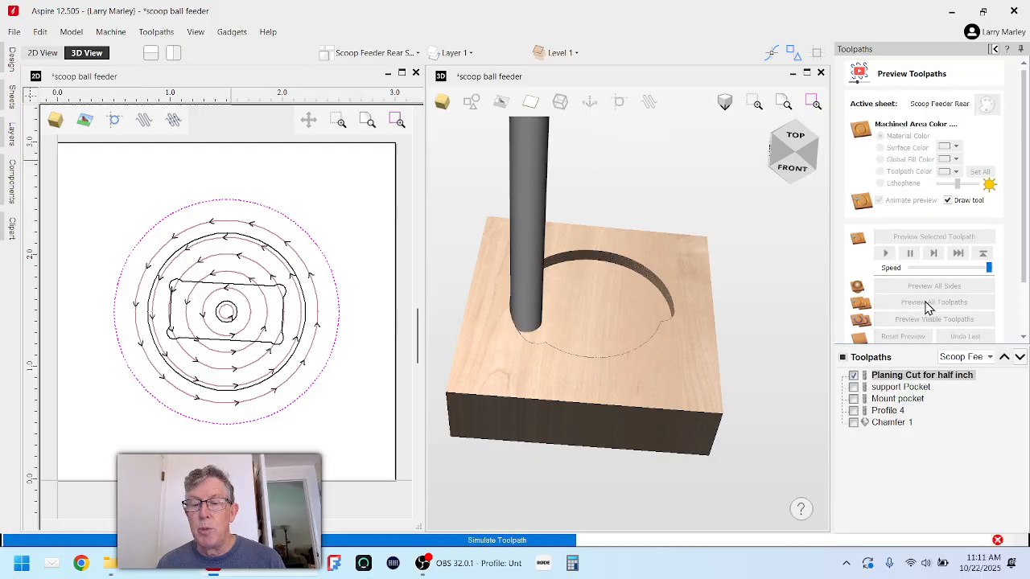
{"action": "left_click_drag", "start_coordinate": [594, 384], "coordinate": [566, 313]}
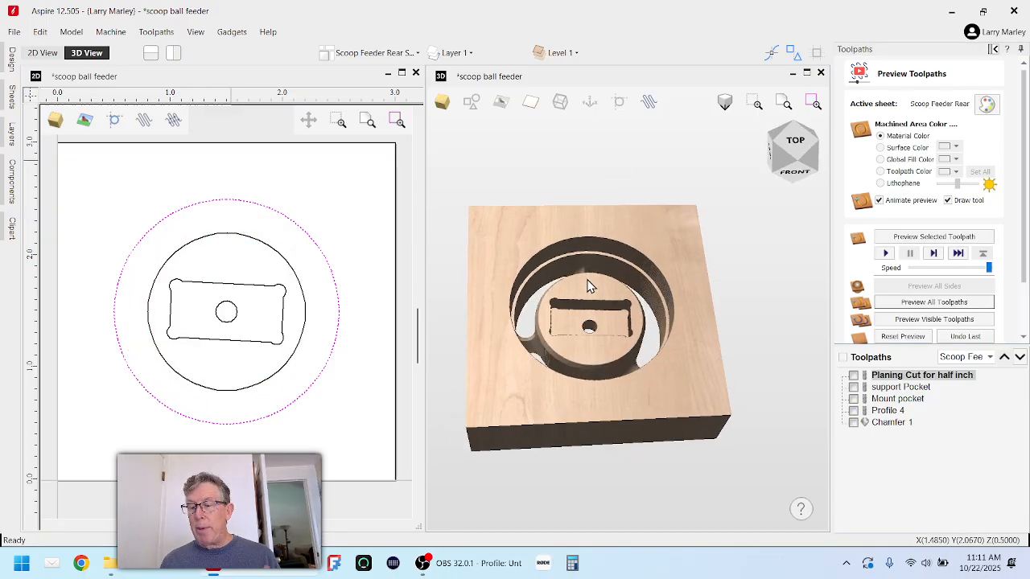
- Enter the formula t-.5 as the cut depth of the Planing Cut for half inch toolpath and recalculate it
{"action": "double_click", "coordinate": [903, 376]}
{"action": "left_click_drag", "start_coordinate": [967, 122], "coordinate": [931, 123]}
{"action": "type", "text": "1"}
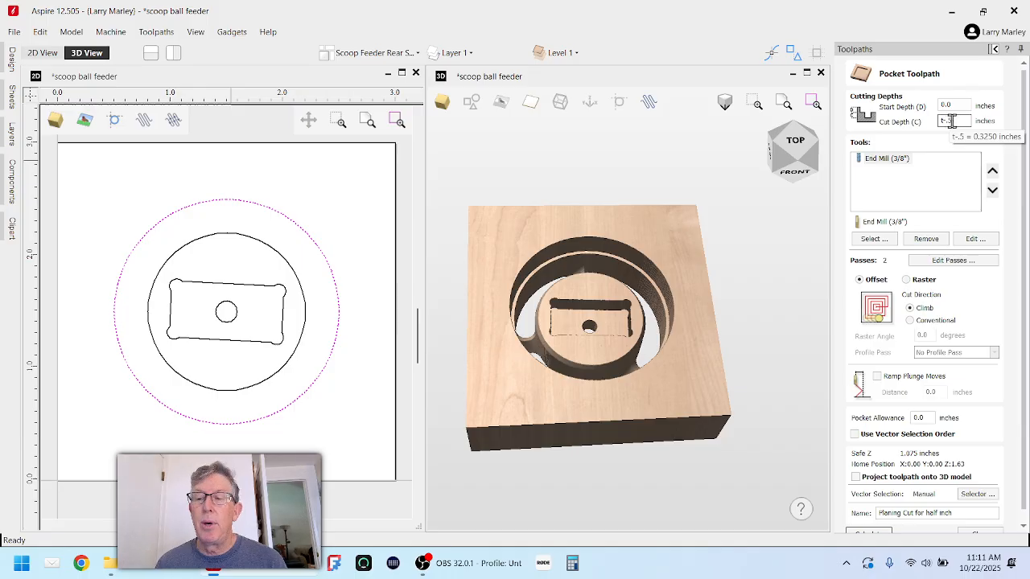
{"action": "scroll", "coordinate": [878, 486], "scroll_direction": "down", "scroll_amount": 1}
{"action": "left_click", "coordinate": [869, 524]}
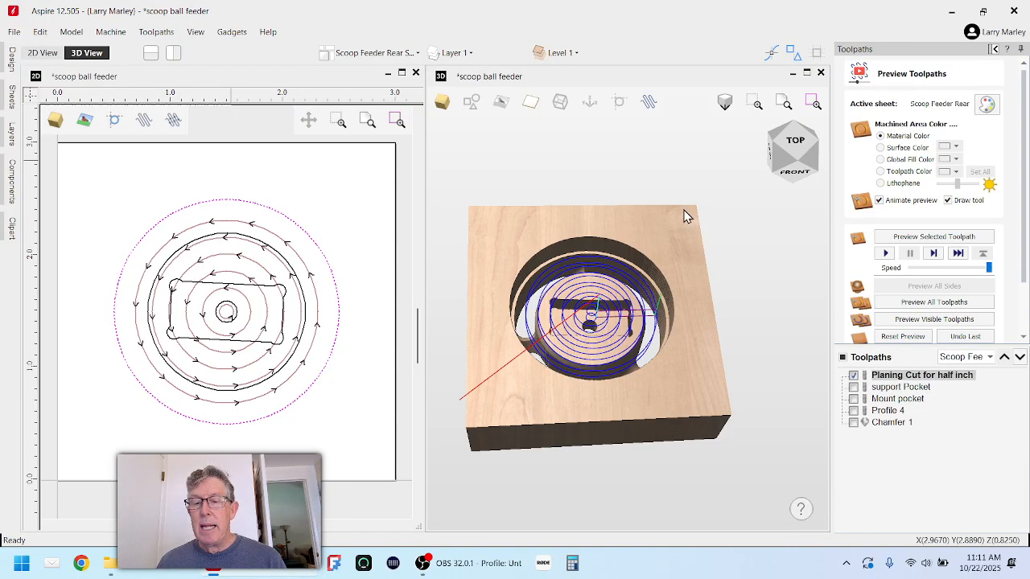
- Change the Scoop Feeder Rear Support sheet's thickness to 0.75 inches, recalculating its toolpaths, and preview them all
{"action": "left_click", "coordinate": [11, 96]}
{"action": "right_click", "coordinate": [212, 142]}
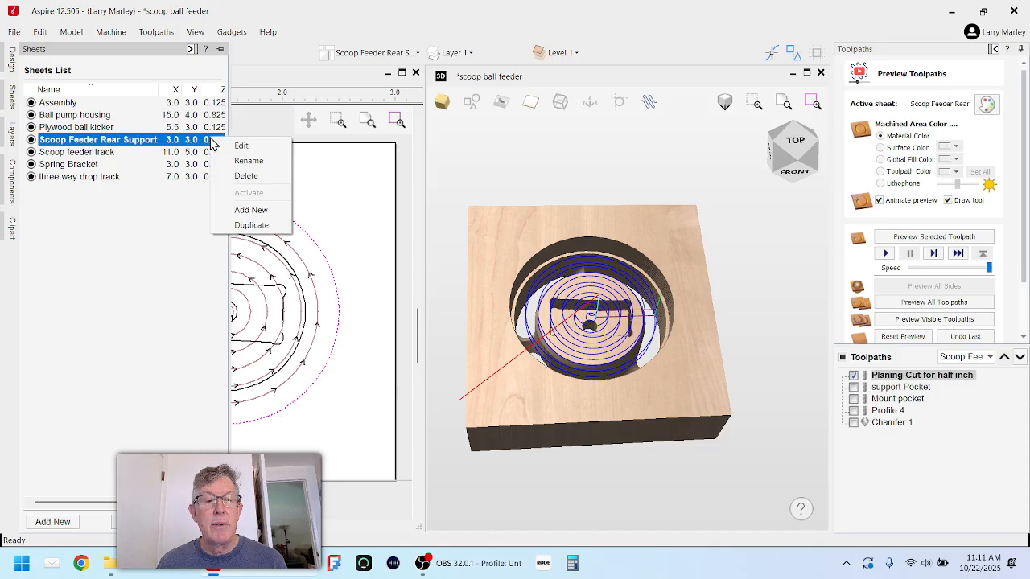
{"action": "left_click", "coordinate": [243, 160]}
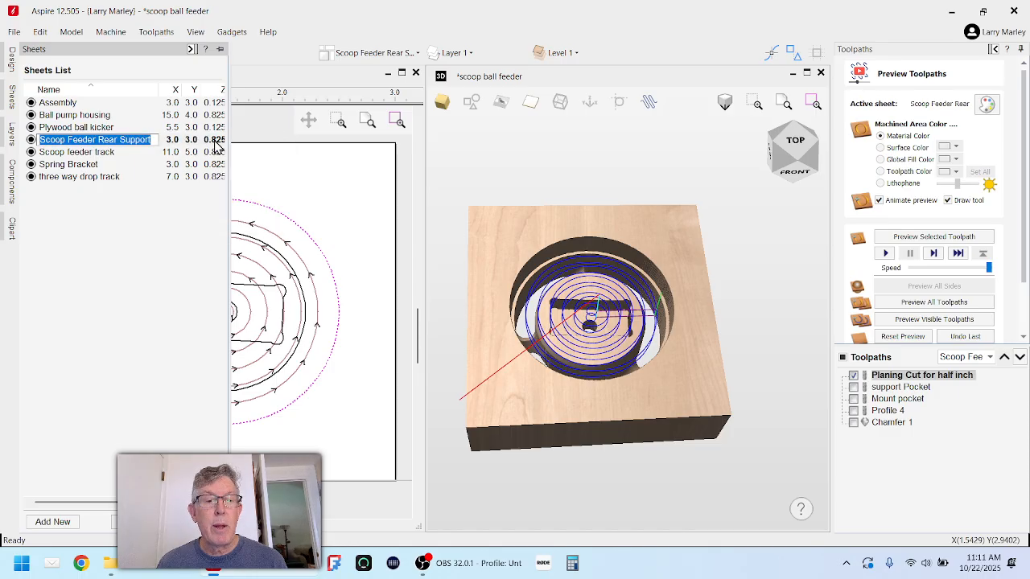
{"action": "right_click", "coordinate": [215, 143]}
{"action": "left_click", "coordinate": [248, 151]}
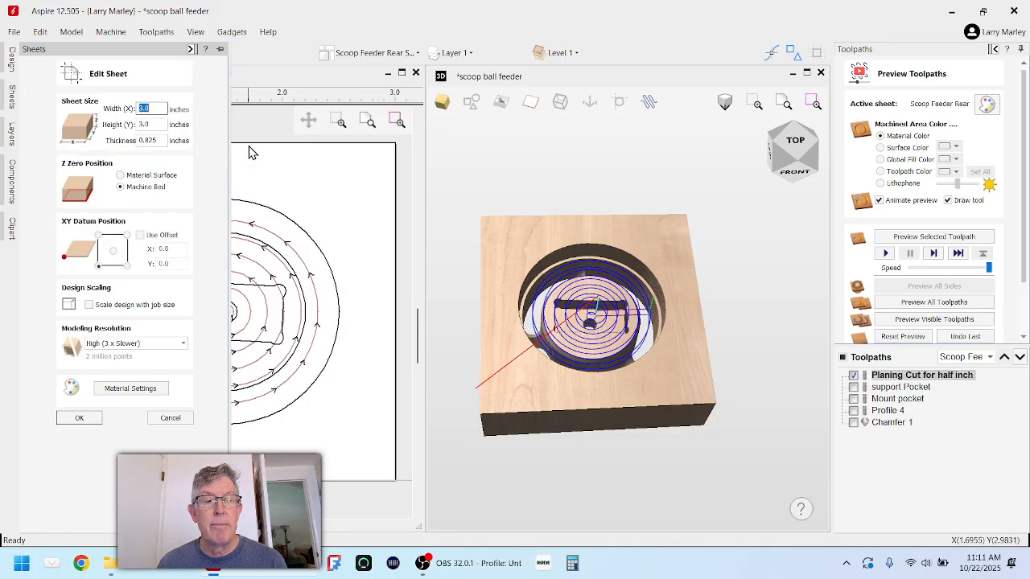
{"action": "double_click", "coordinate": [149, 140]}
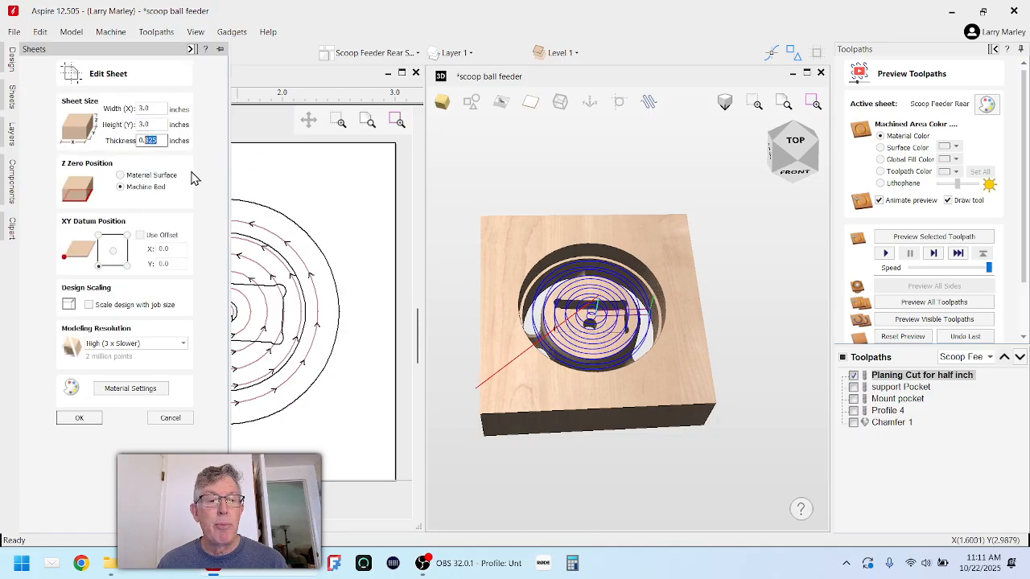
{"action": "type", "text": "75"}
{"action": "left_click", "coordinate": [80, 419]}
{"action": "left_click", "coordinate": [476, 319]}
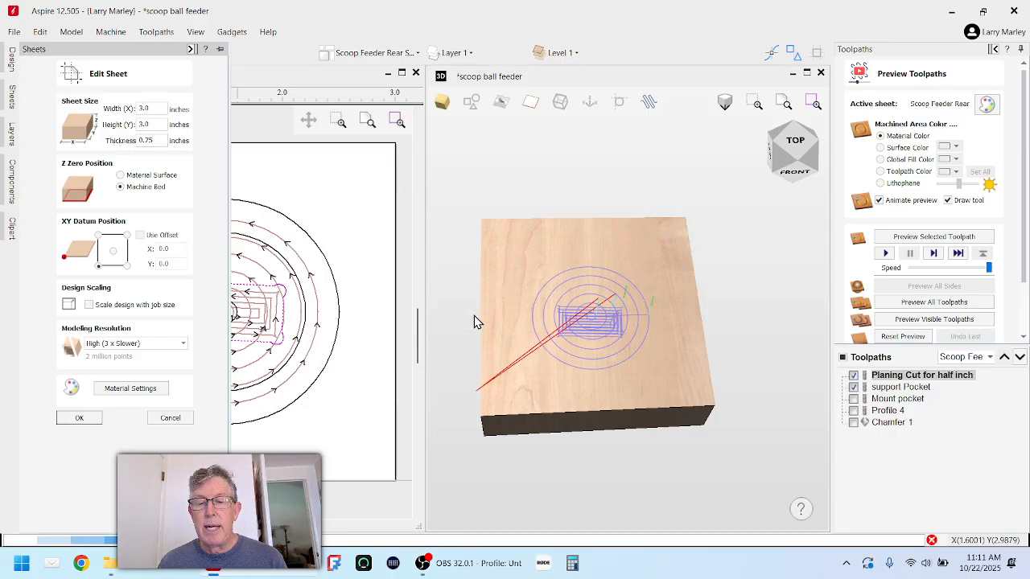
{"action": "left_click", "coordinate": [513, 288]}
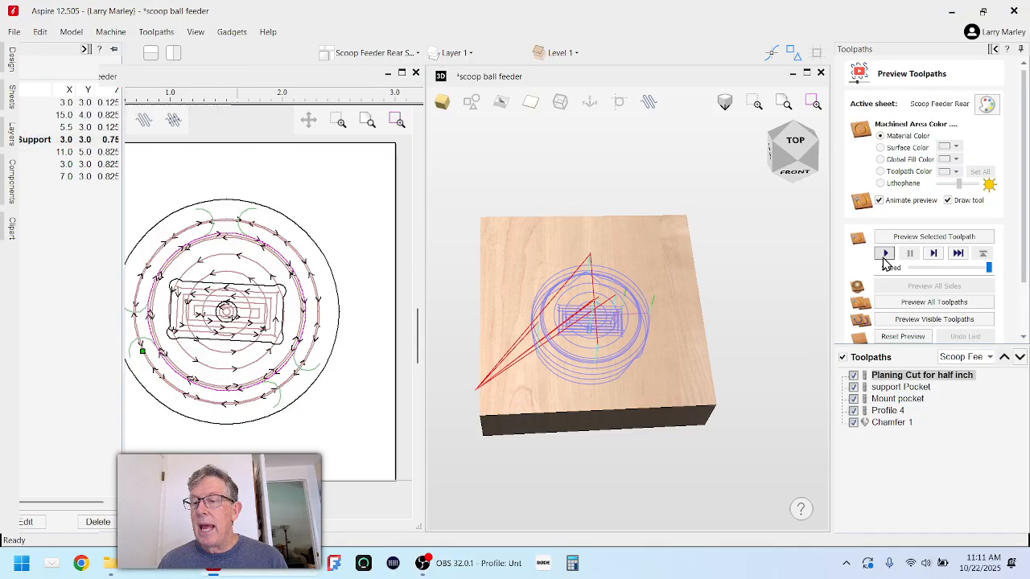
{"action": "left_click", "coordinate": [929, 303]}
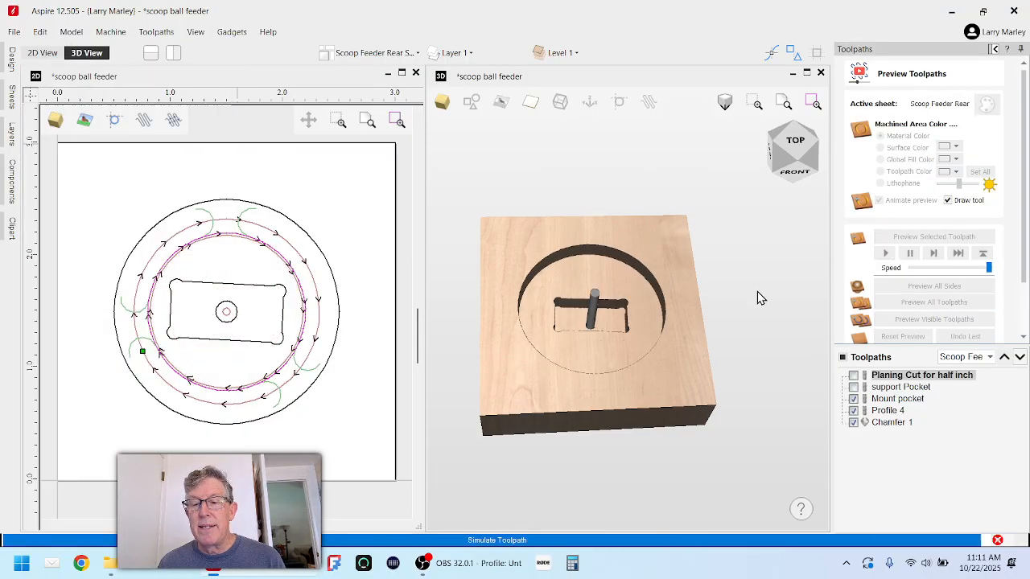